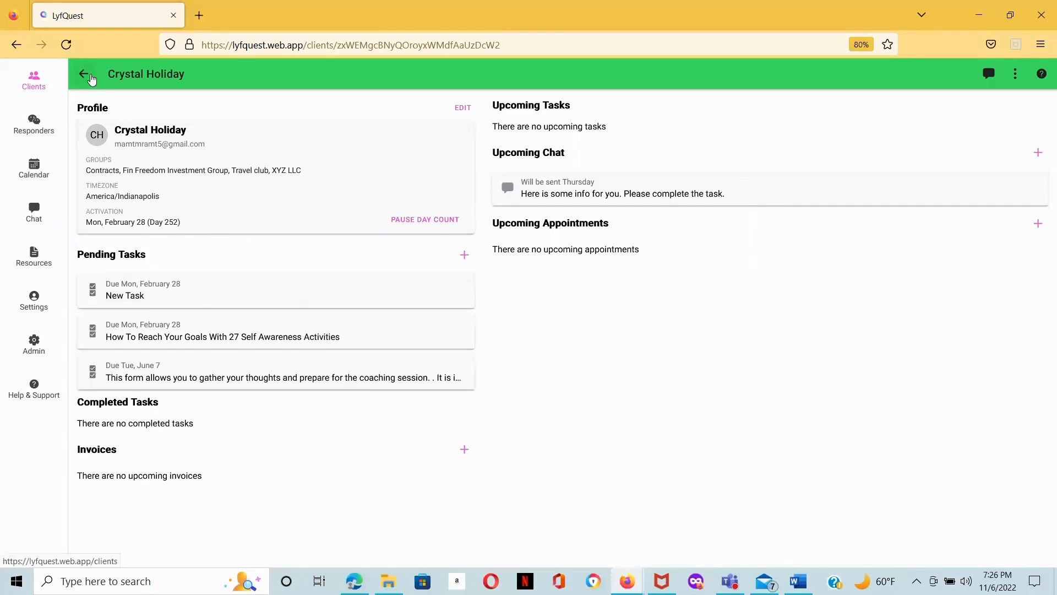
Step: Open the Fin Freedom Investment Group from the clients' groups list and review its members
{"action": "left_click", "coordinate": [87, 74]}
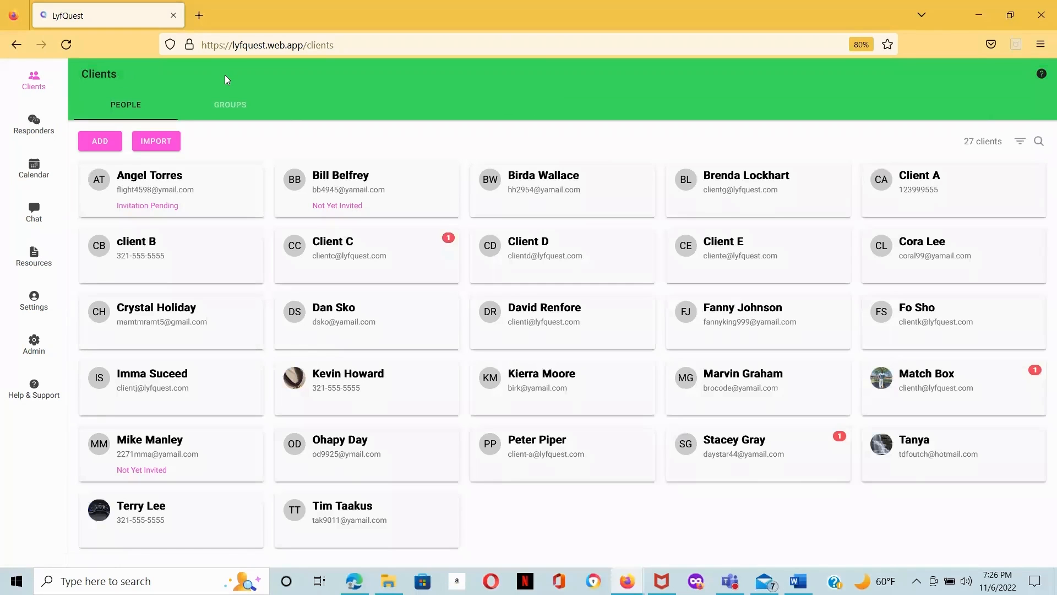
{"action": "left_click", "coordinate": [227, 106]}
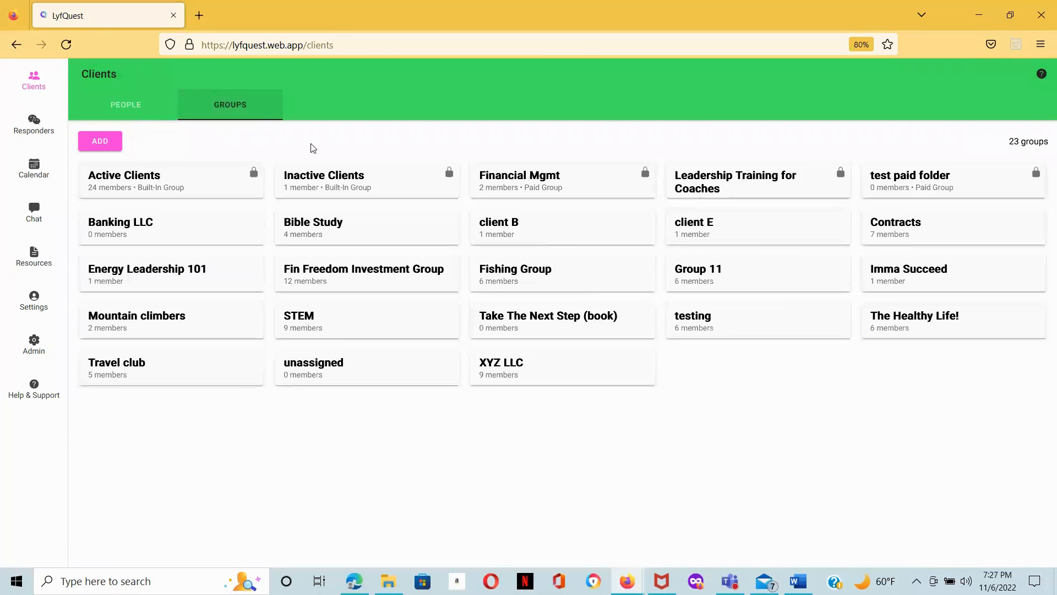
{"action": "left_click", "coordinate": [353, 283]}
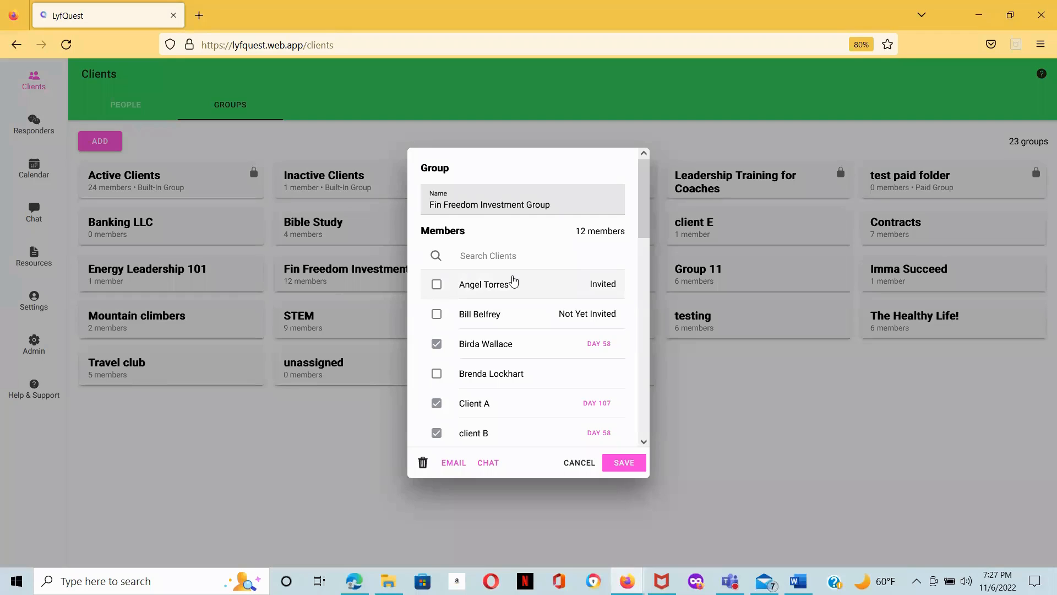
{"action": "scroll", "coordinate": [513, 281], "scroll_direction": "down", "scroll_amount": 2}
{"action": "scroll", "coordinate": [504, 311], "scroll_direction": "down", "scroll_amount": 3}
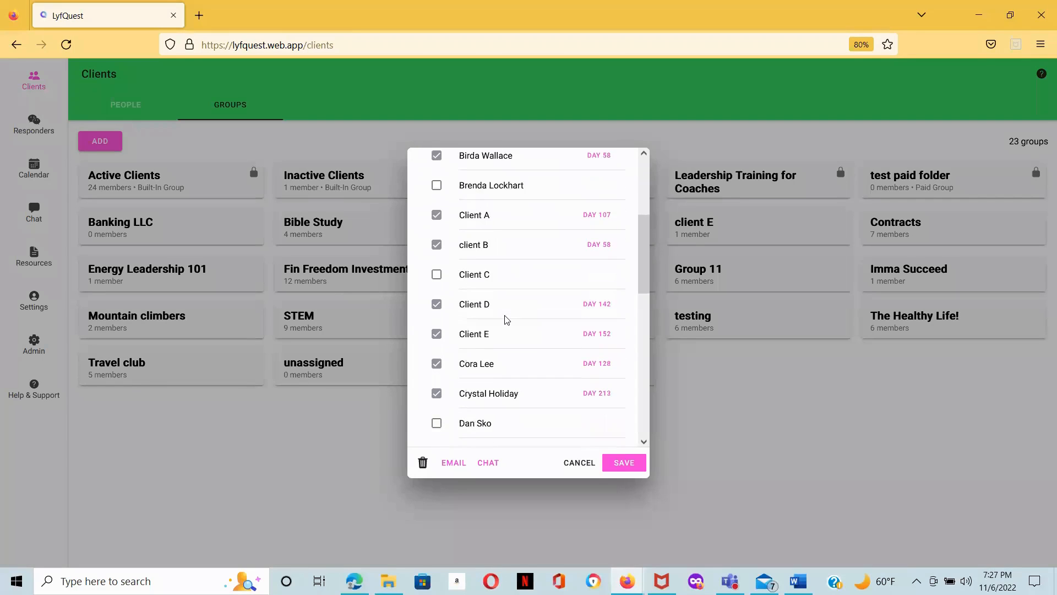
{"action": "scroll", "coordinate": [507, 320], "scroll_direction": "down", "scroll_amount": 10}
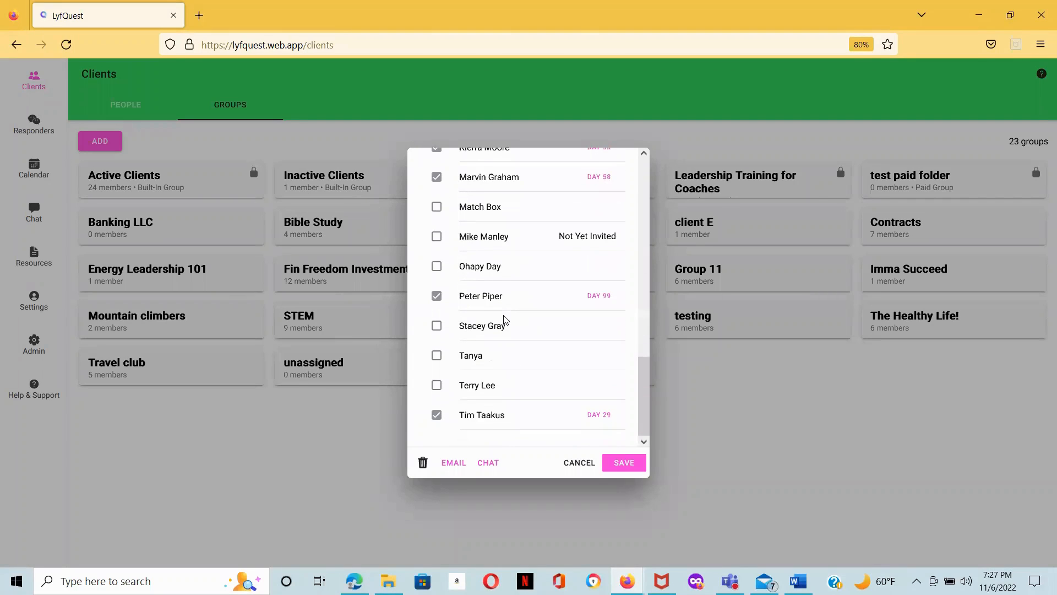
{"action": "scroll", "coordinate": [504, 319], "scroll_direction": "up", "scroll_amount": 5}
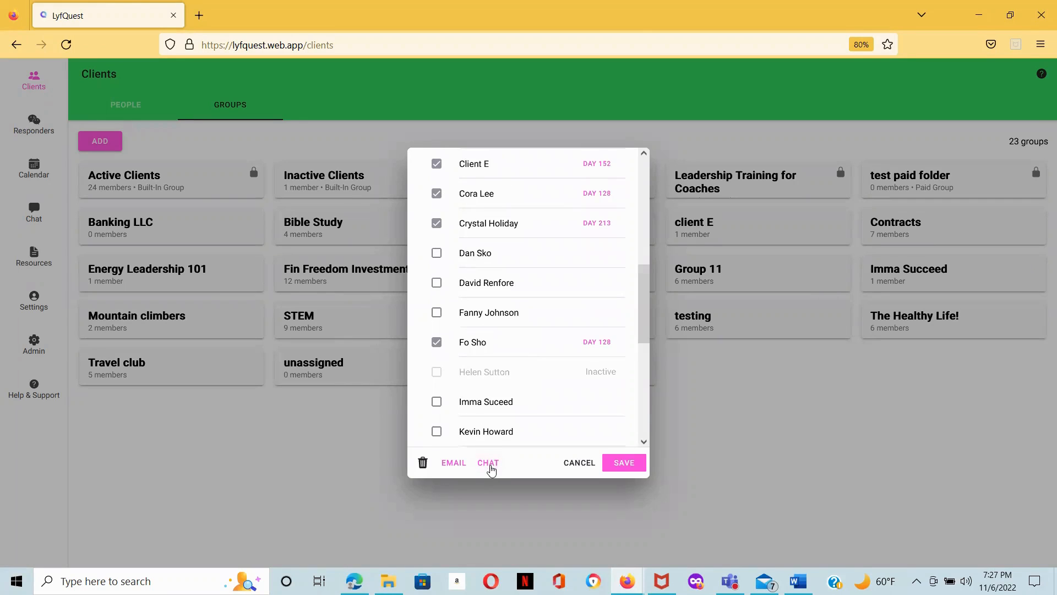
Step: Start a chat message for the group and attach a link to the Financial Mgmt resource
{"action": "left_click", "coordinate": [490, 466]}
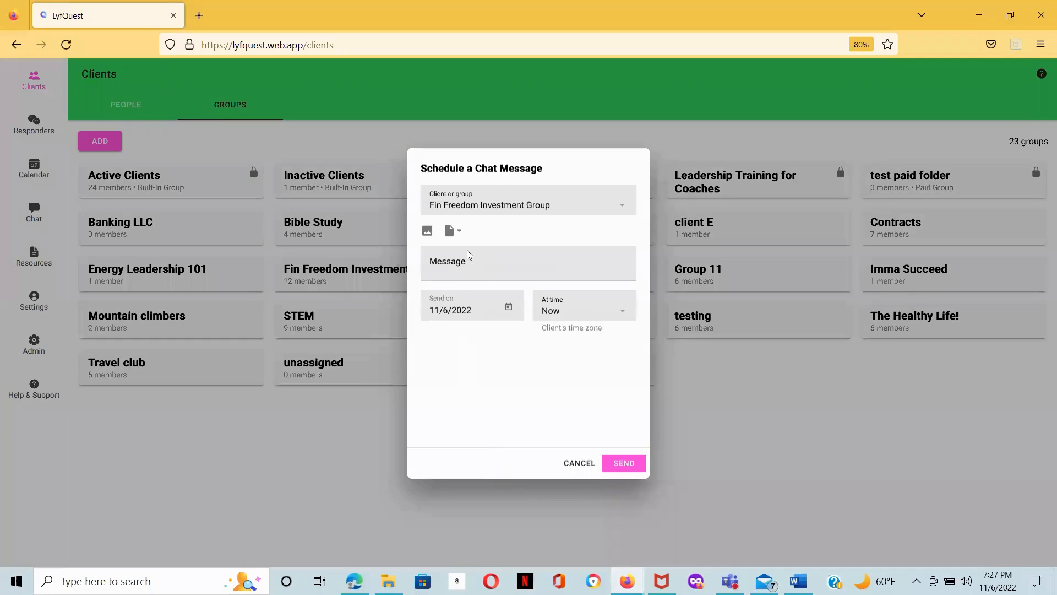
{"action": "left_click", "coordinate": [428, 231]}
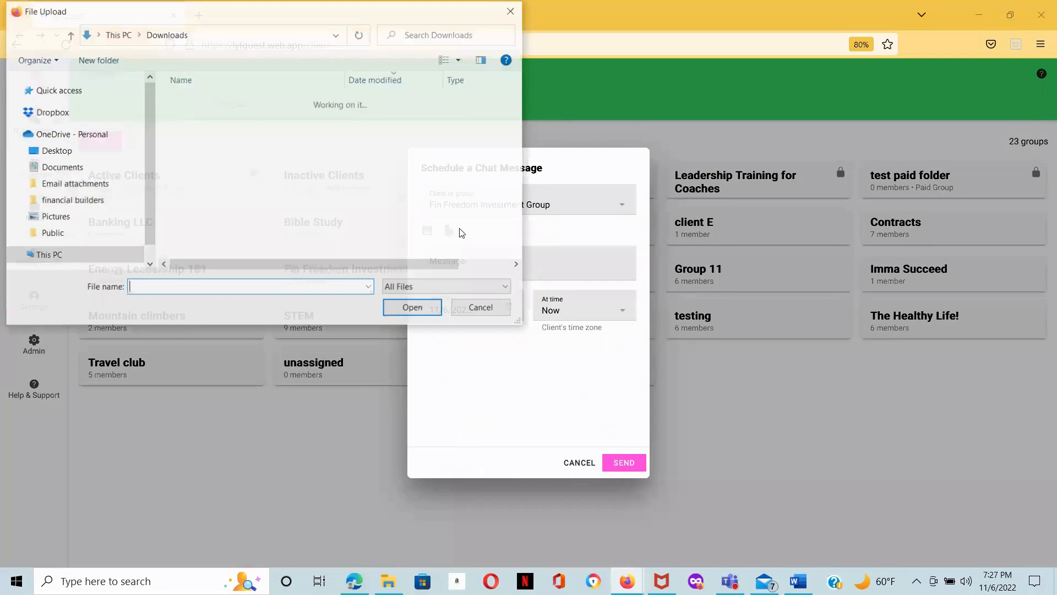
{"action": "left_click", "coordinate": [496, 312]}
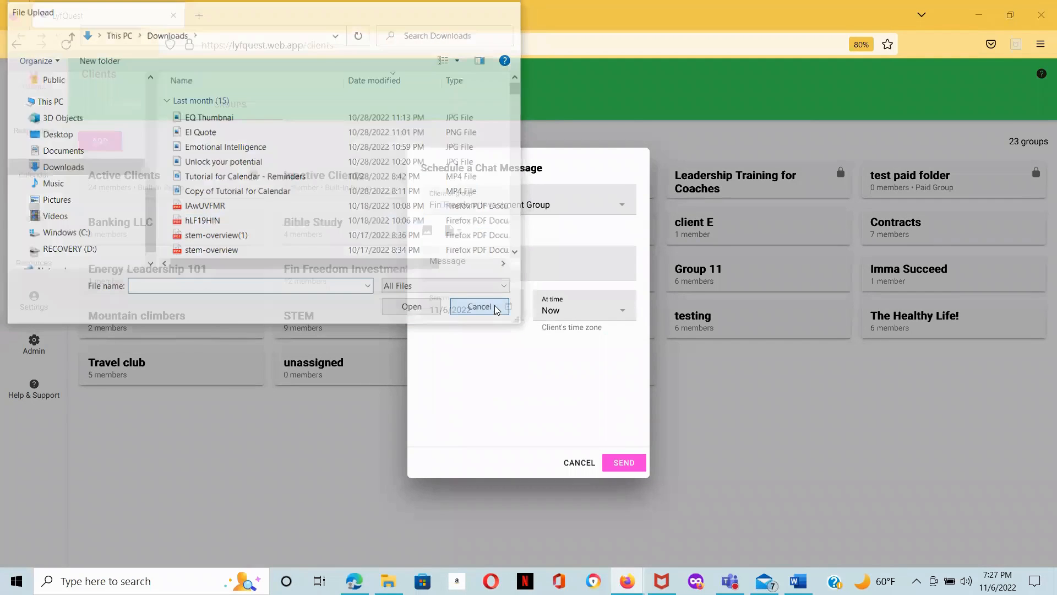
{"action": "left_click", "coordinate": [463, 231]}
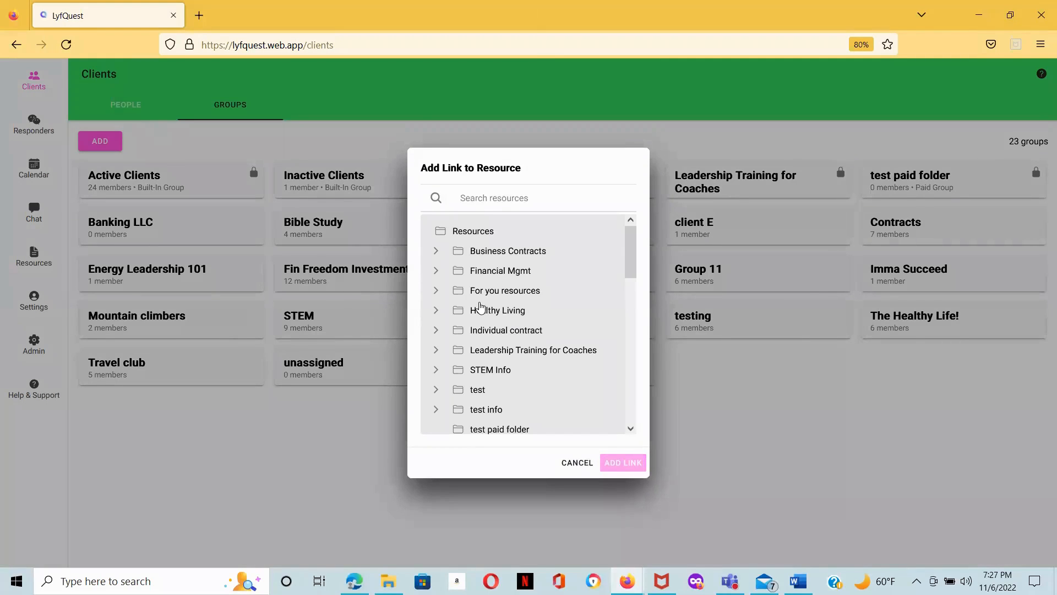
{"action": "left_click", "coordinate": [436, 271]}
{"action": "left_click", "coordinate": [504, 292]}
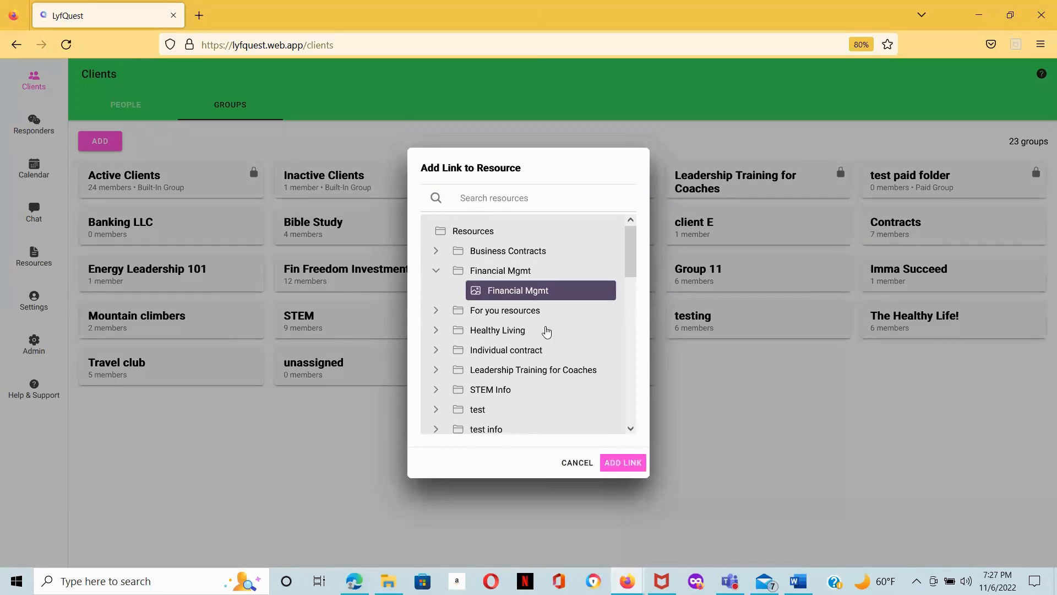
{"action": "left_click", "coordinate": [620, 463]}
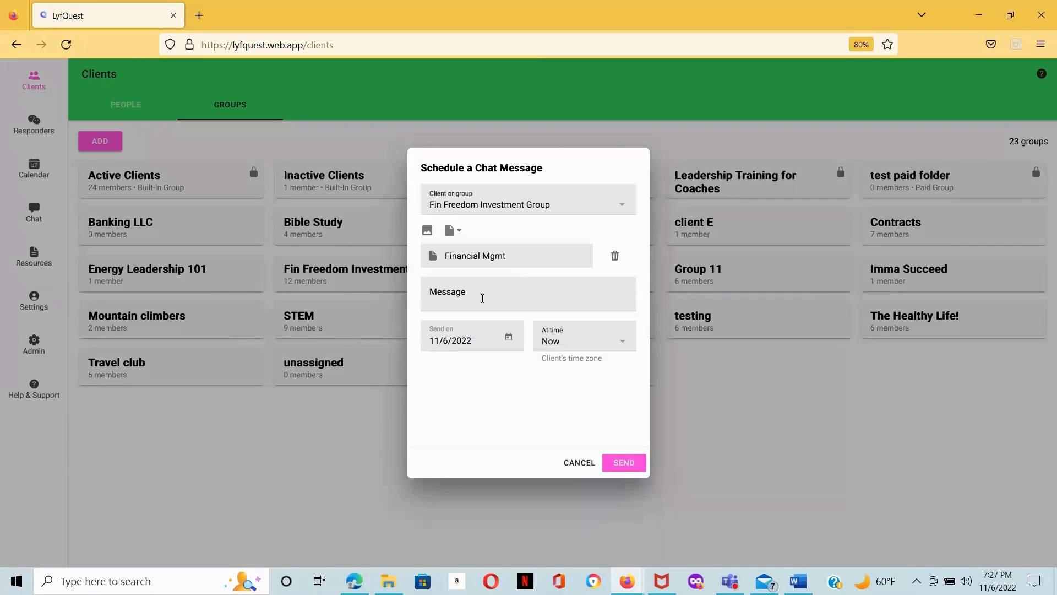
Step: Schedule the group message "Info for you!" to be sent on 11/16/2022
{"action": "left_click", "coordinate": [478, 296]}
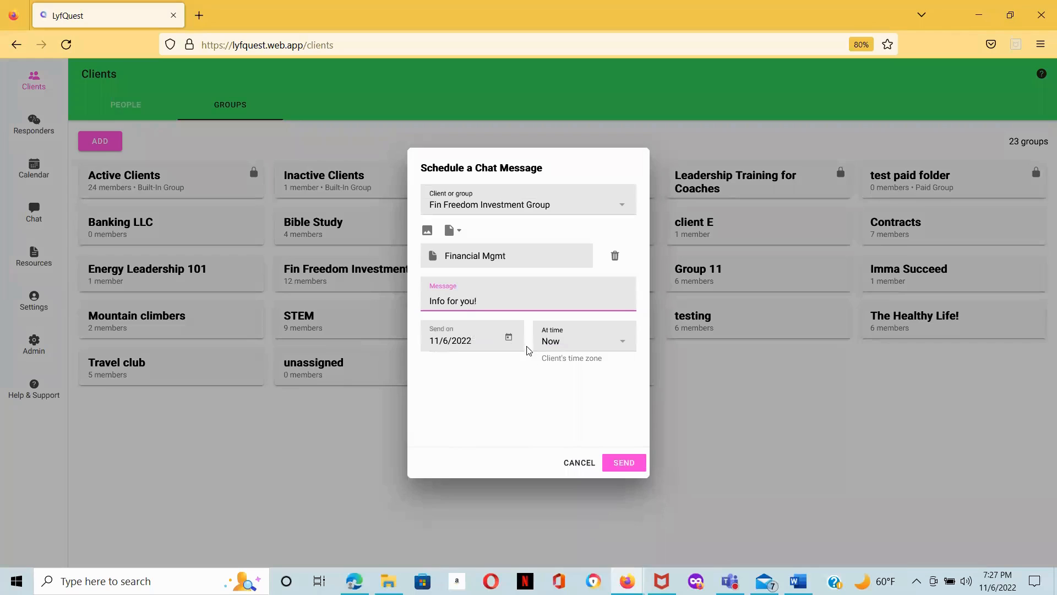
{"action": "left_click", "coordinate": [508, 337]}
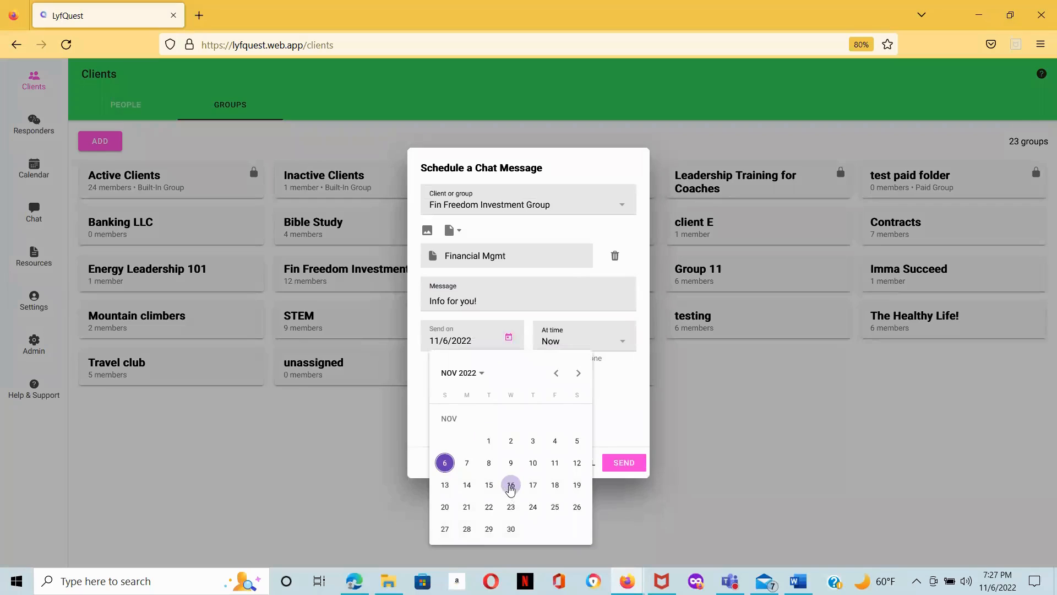
{"action": "left_click", "coordinate": [510, 485]}
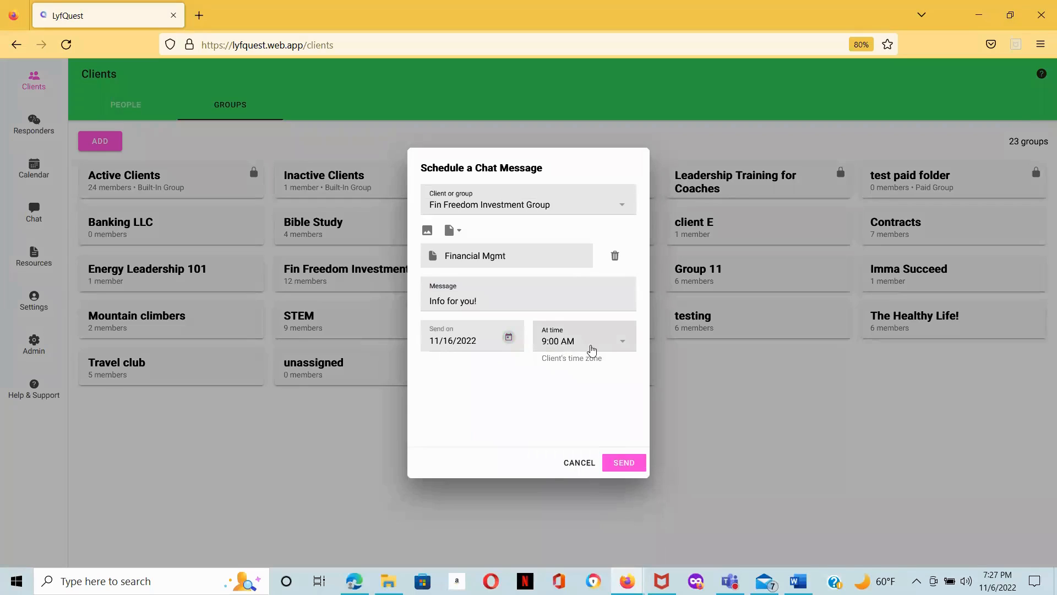
{"action": "left_click", "coordinate": [631, 460]}
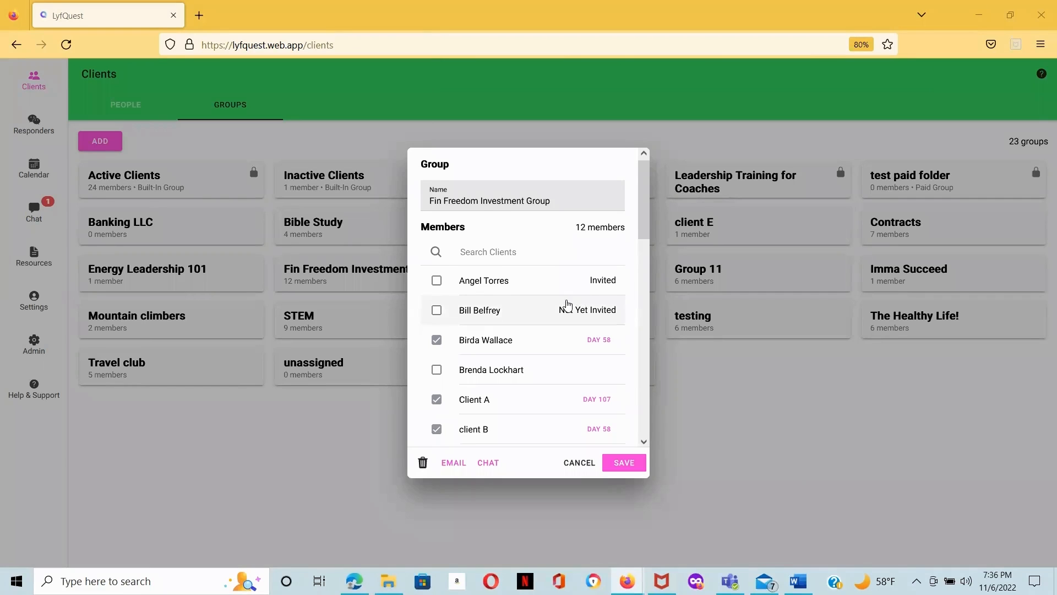
Step: Close the group dialog without changes
{"action": "scroll", "coordinate": [567, 305], "scroll_direction": "down", "scroll_amount": 5}
{"action": "scroll", "coordinate": [568, 304], "scroll_direction": "up", "scroll_amount": 5}
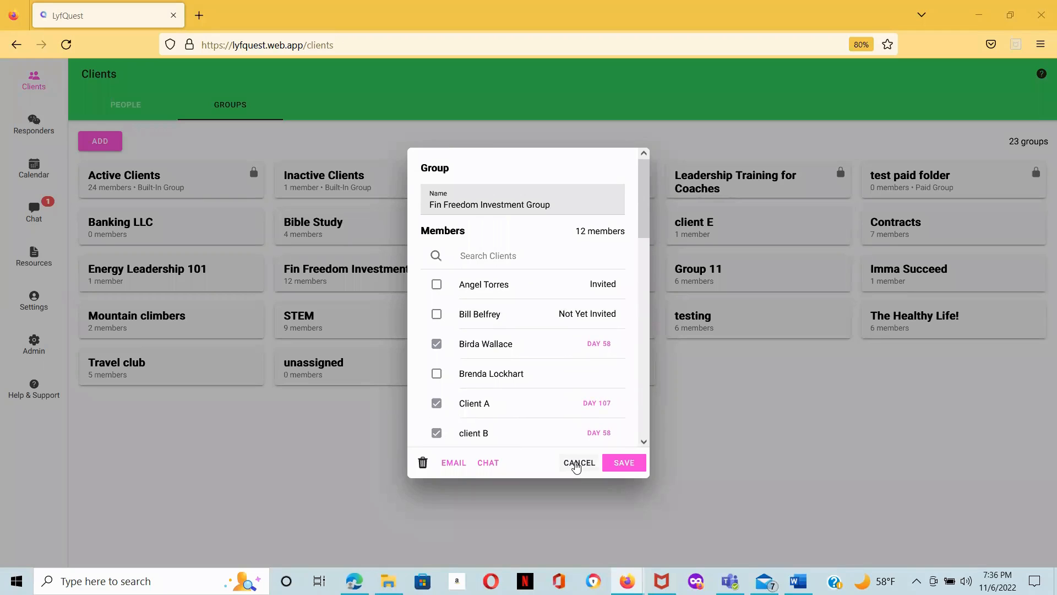
{"action": "left_click", "coordinate": [577, 464]}
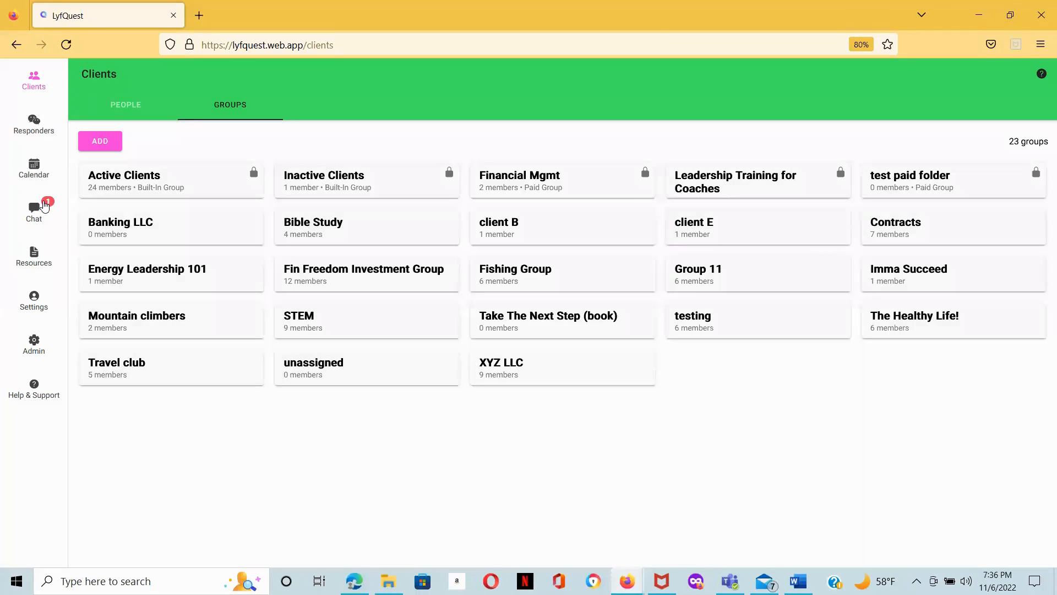
{"action": "left_click", "coordinate": [35, 208]}
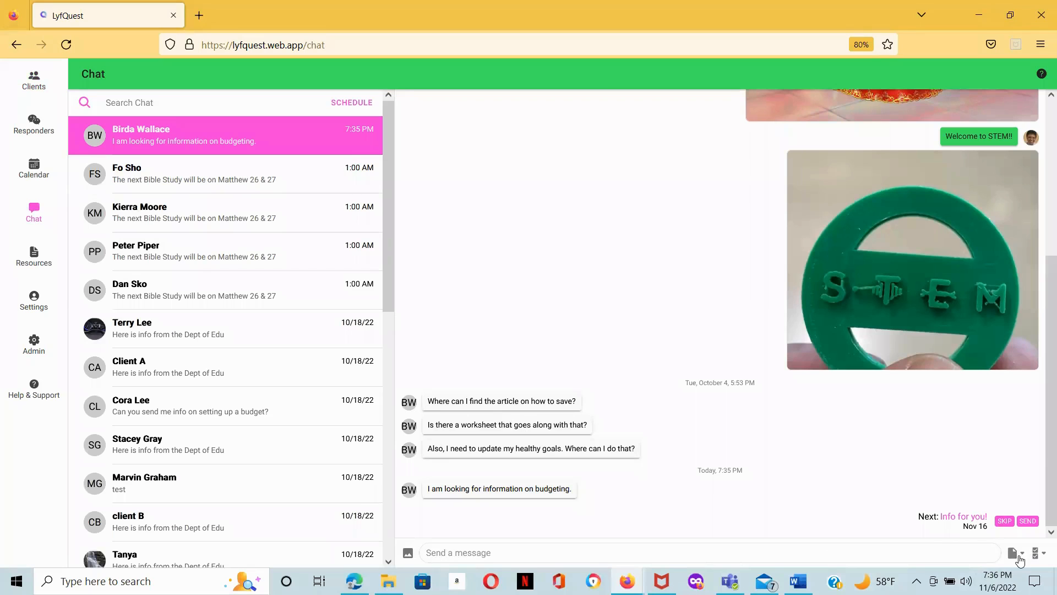
{"action": "left_click", "coordinate": [1022, 556]}
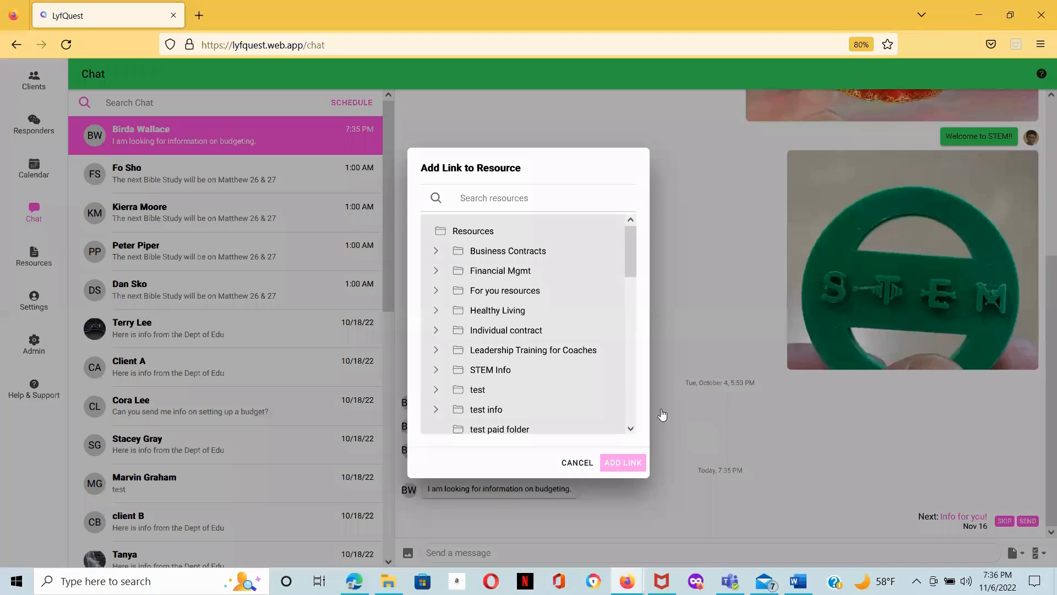
{"action": "scroll", "coordinate": [504, 309], "scroll_direction": "down", "scroll_amount": 5}
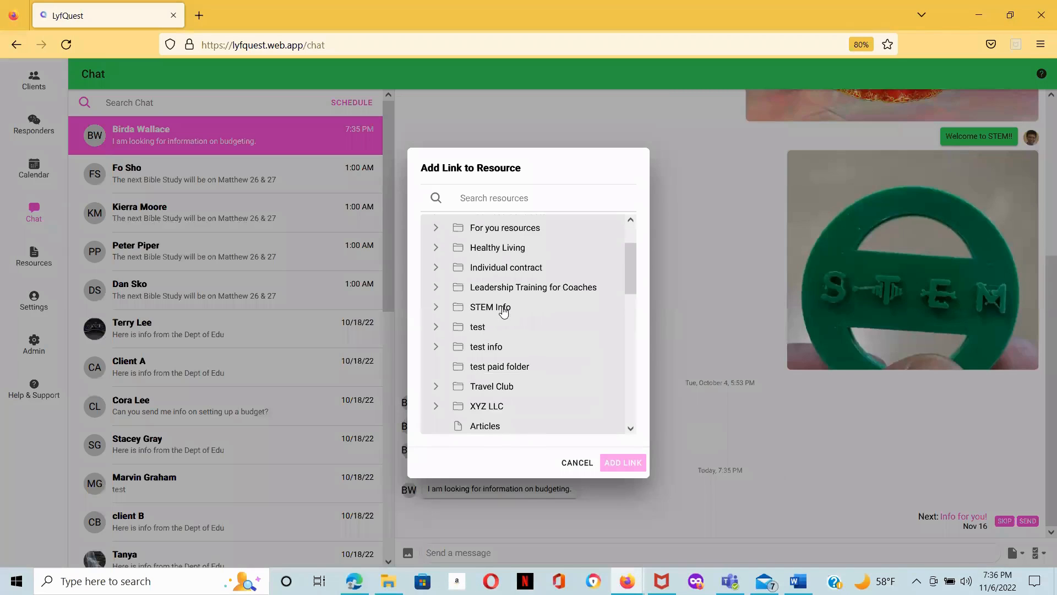
{"action": "scroll", "coordinate": [504, 311], "scroll_direction": "up", "scroll_amount": 3}
{"action": "scroll", "coordinate": [503, 309], "scroll_direction": "up", "scroll_amount": 2}
{"action": "scroll", "coordinate": [503, 310], "scroll_direction": "down", "scroll_amount": 6}
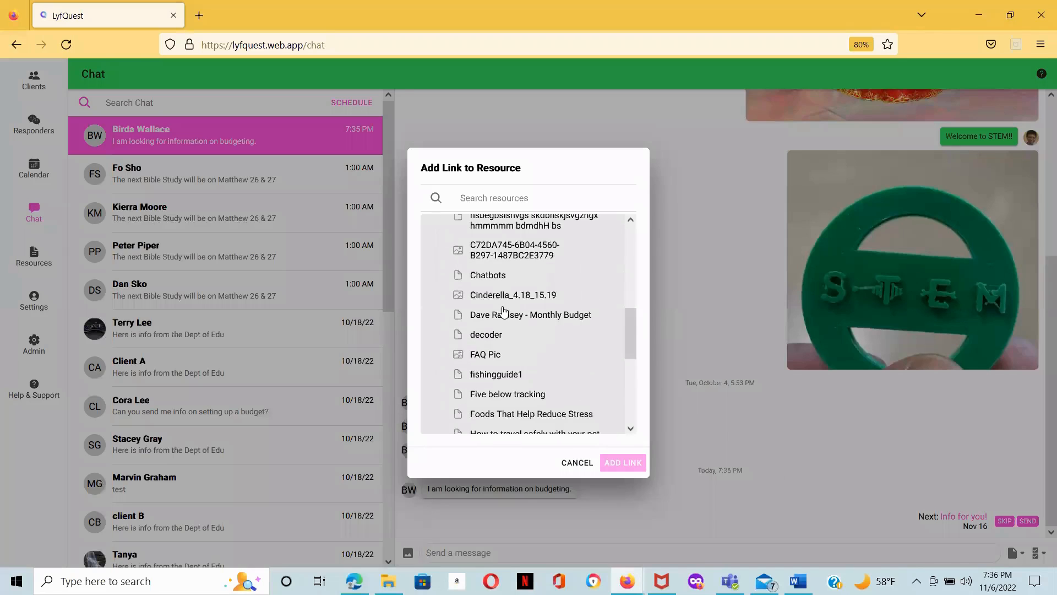
{"action": "scroll", "coordinate": [504, 310], "scroll_direction": "up", "scroll_amount": 1}
{"action": "left_click", "coordinate": [504, 305]}
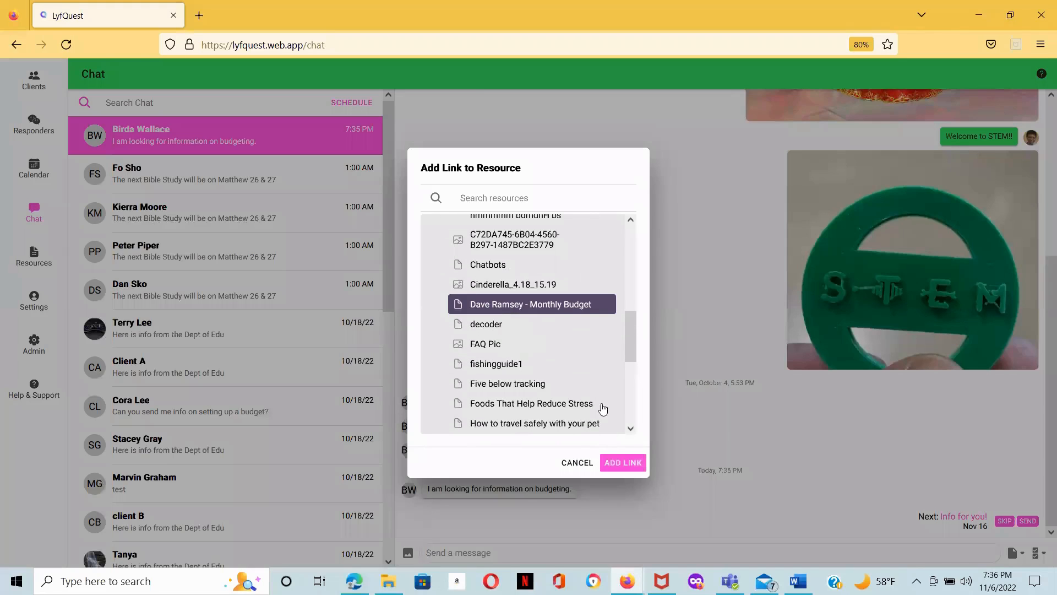
{"action": "left_click", "coordinate": [623, 463]}
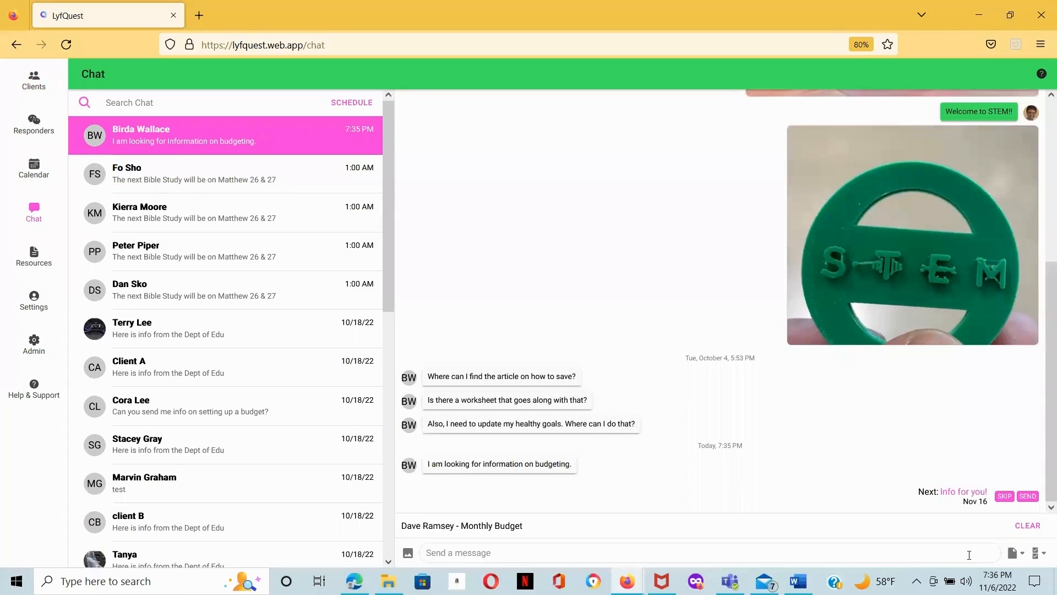
{"action": "key", "text": "Return"}
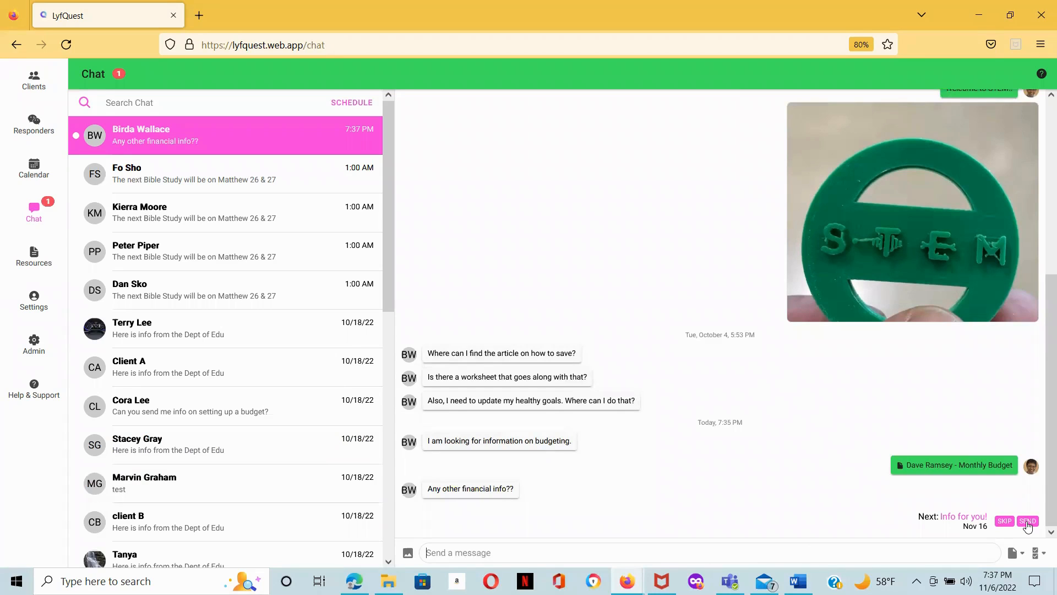
Step: Send the scheduled "Info for you!" message immediately
{"action": "left_click", "coordinate": [1028, 521]}
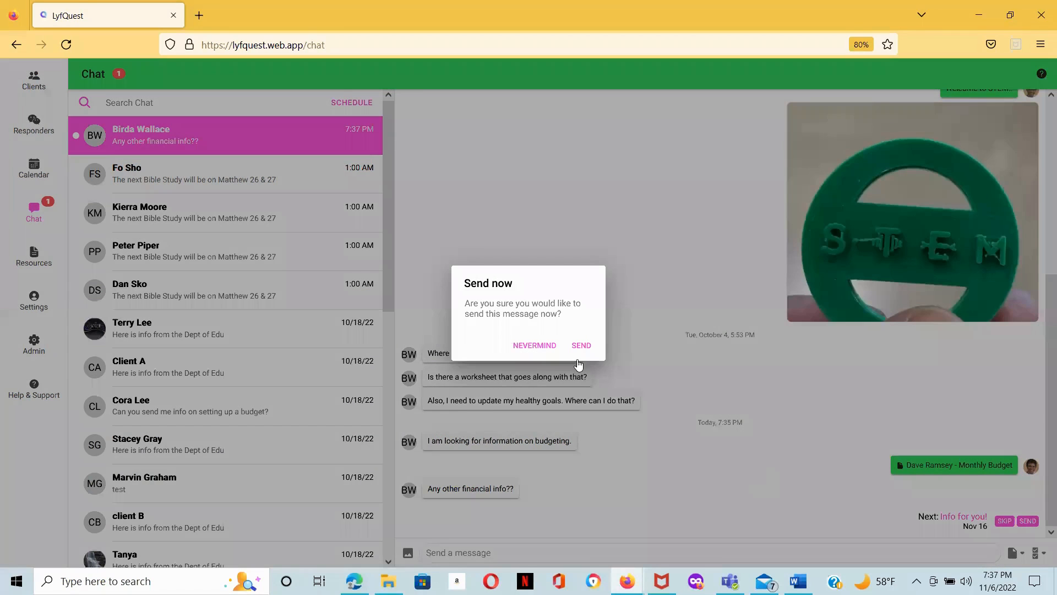
{"action": "left_click", "coordinate": [579, 347]}
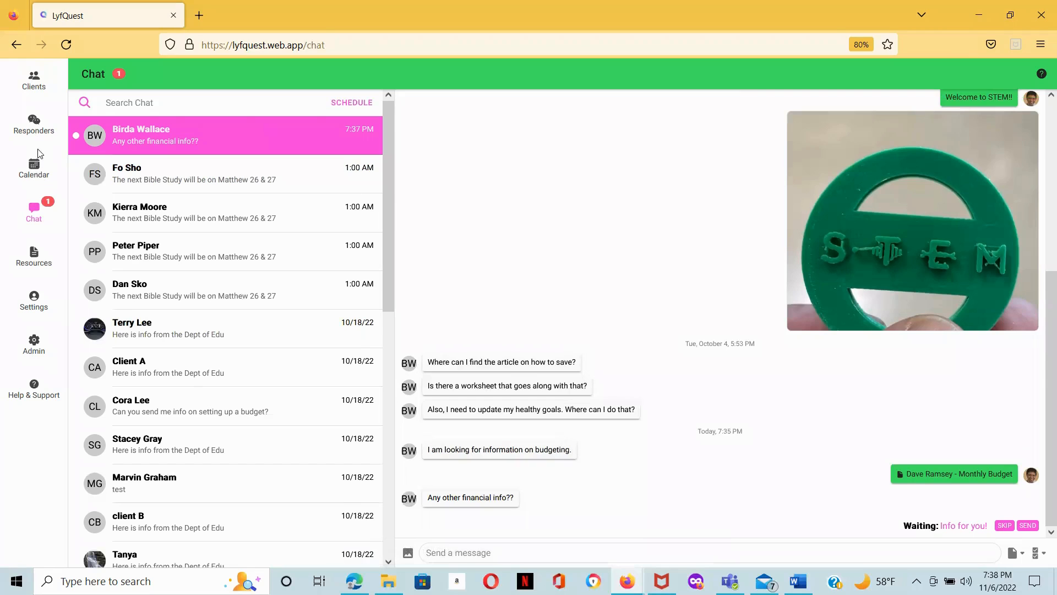
Step: Reopen the Fin Freedom Investment Group from the clients' groups and close it again
{"action": "left_click", "coordinate": [34, 78]}
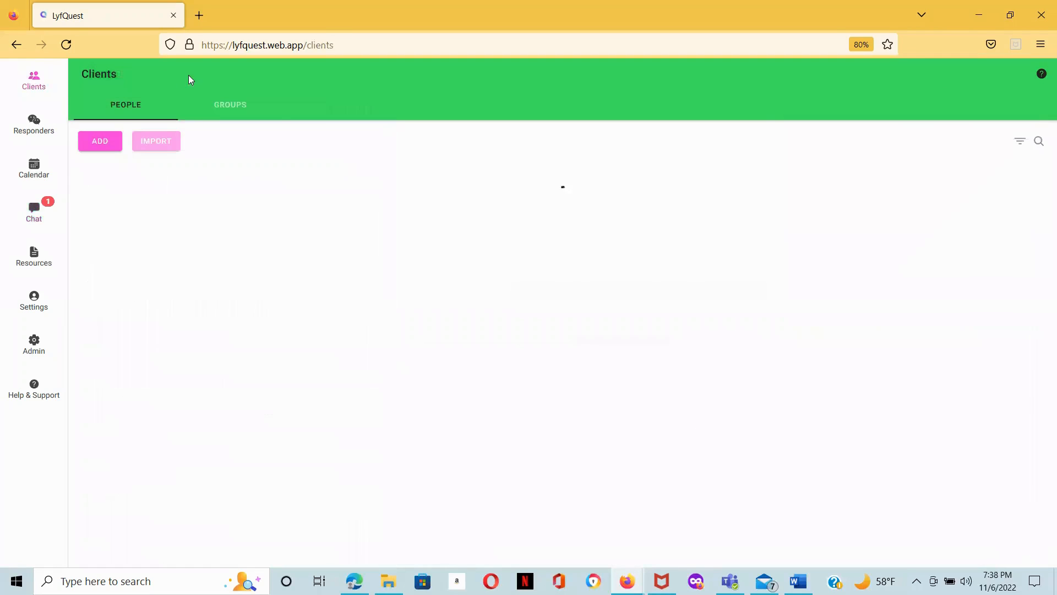
{"action": "left_click", "coordinate": [235, 107]}
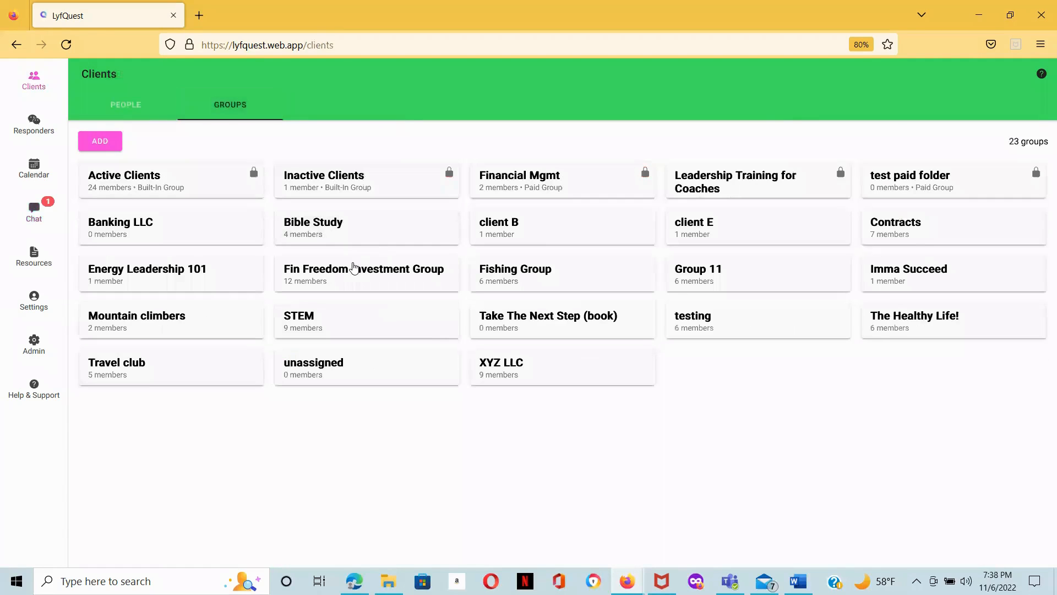
{"action": "left_click", "coordinate": [349, 274]}
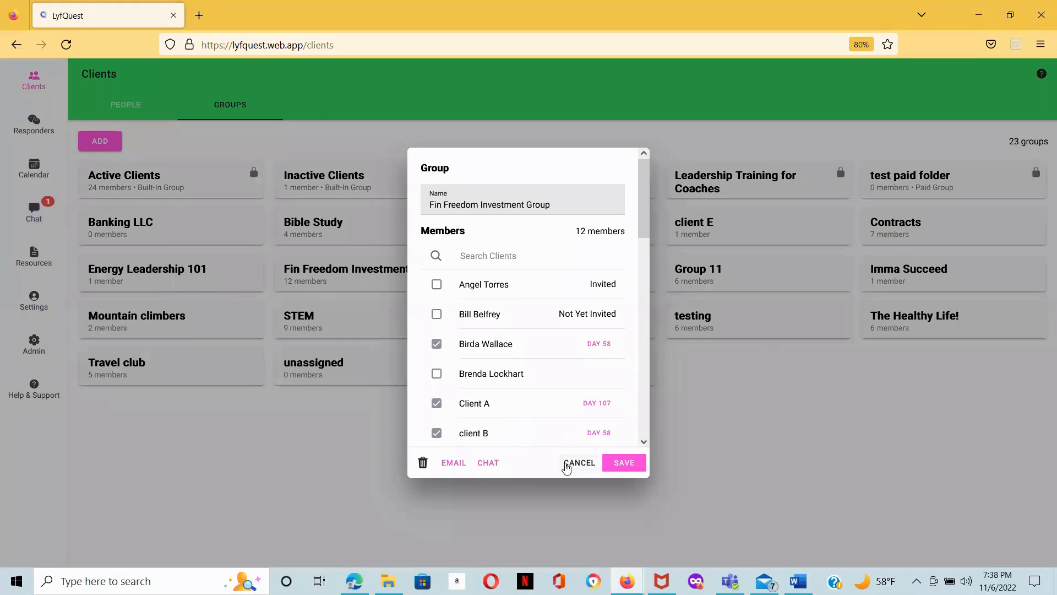
{"action": "left_click", "coordinate": [573, 463]}
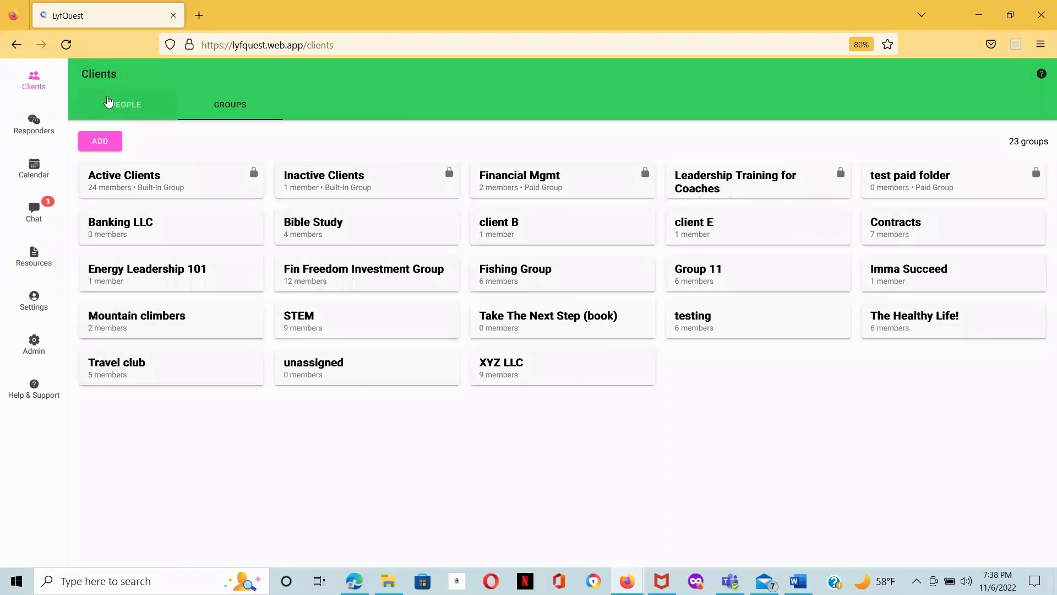
Step: Open Client A's profile to check its upcoming chats, then return to the client list
{"action": "left_click", "coordinate": [121, 106]}
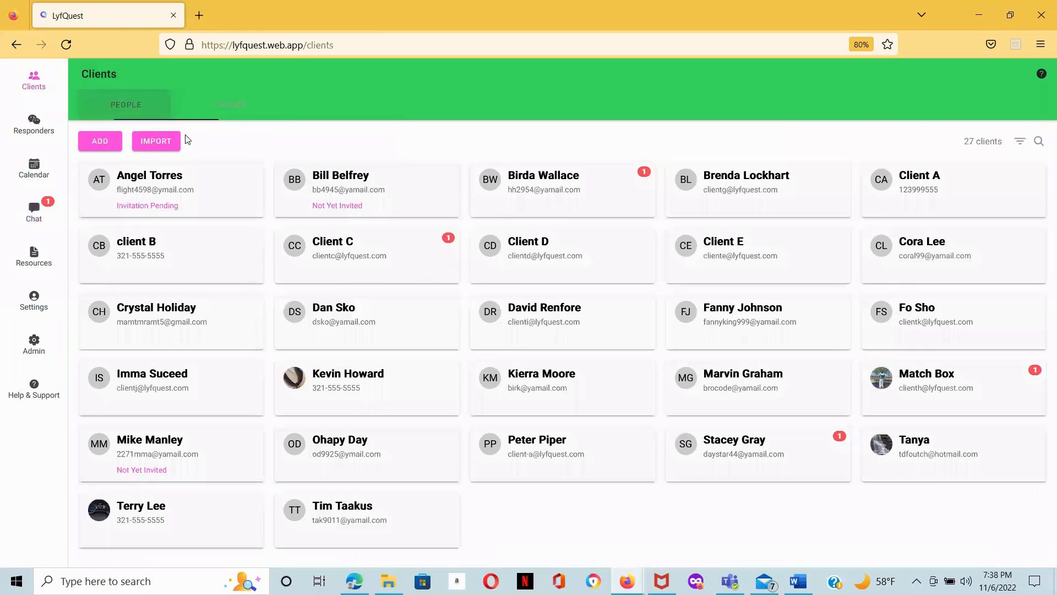
{"action": "left_click", "coordinate": [932, 179]}
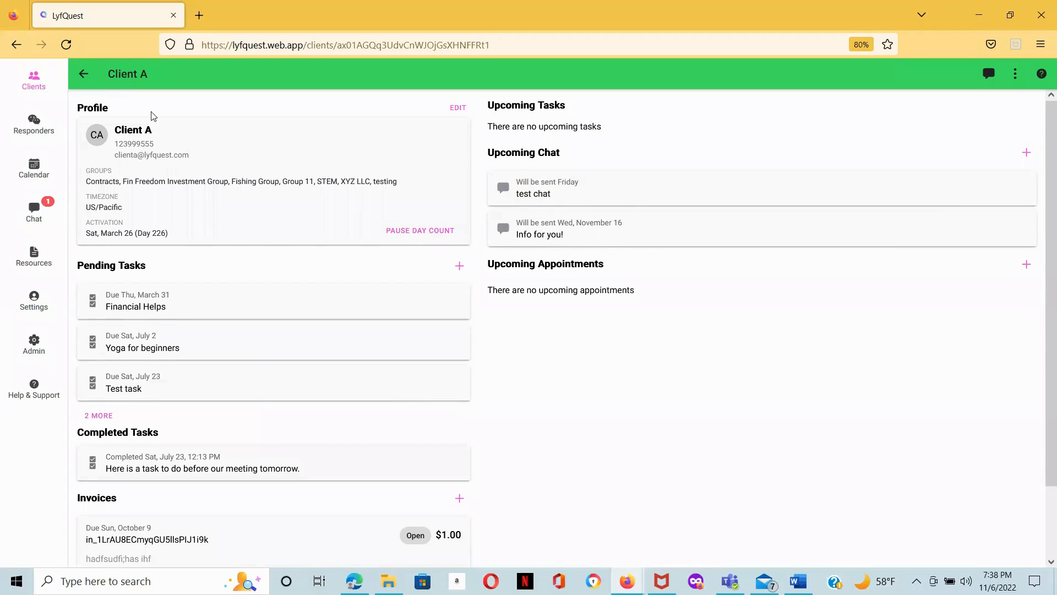
{"action": "left_click", "coordinate": [85, 76]}
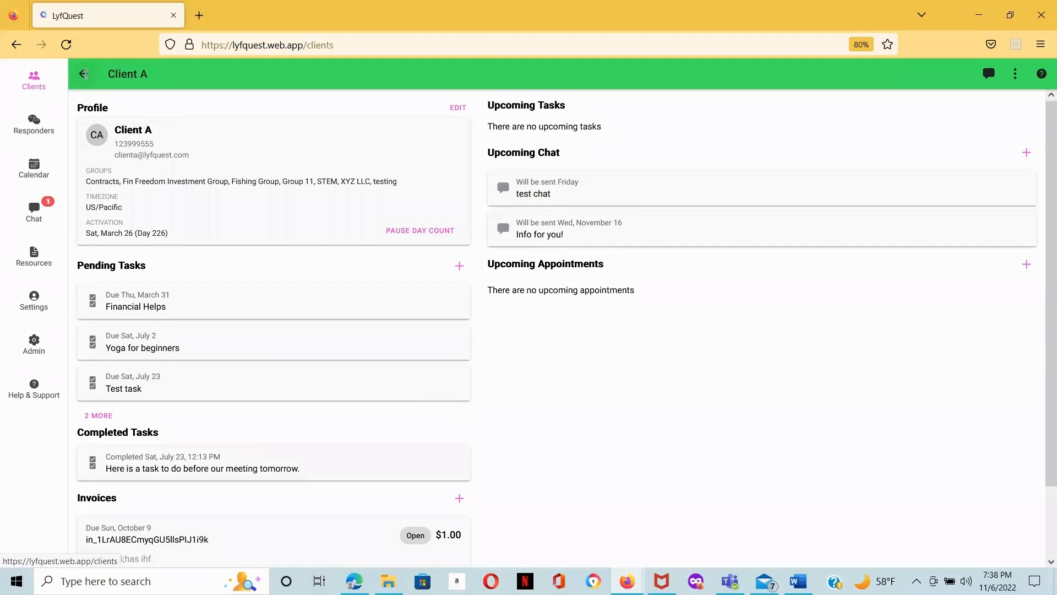